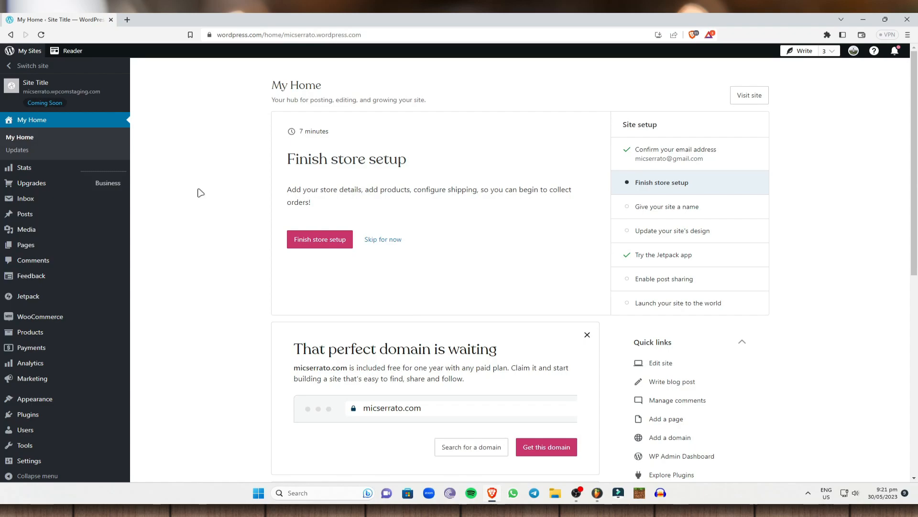
Open the WooCommerce orders page and look over the tools suggested for the store
mouse_move(96, 302)
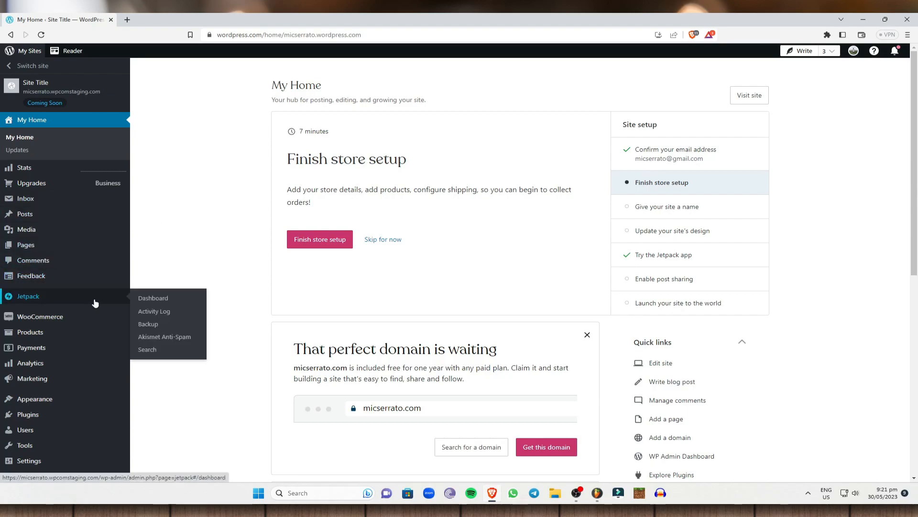
left_click(59, 319)
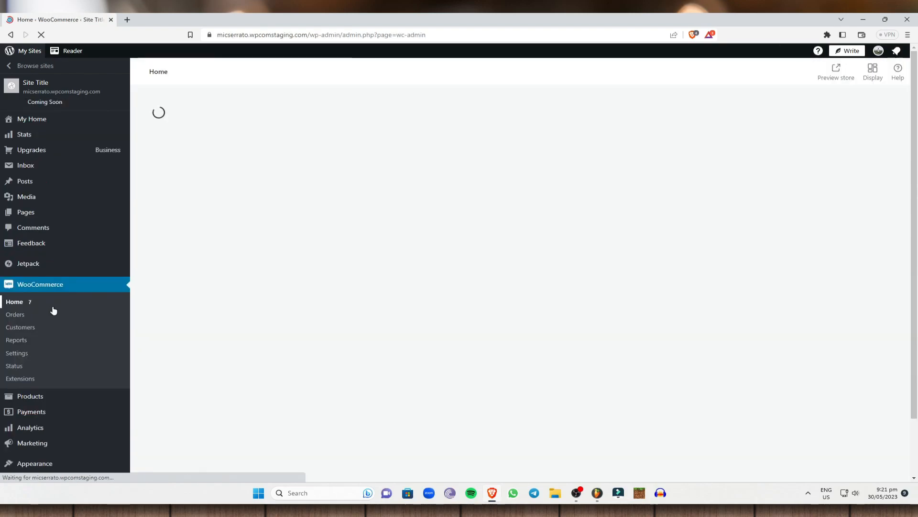
scroll(59, 308, "down", 2)
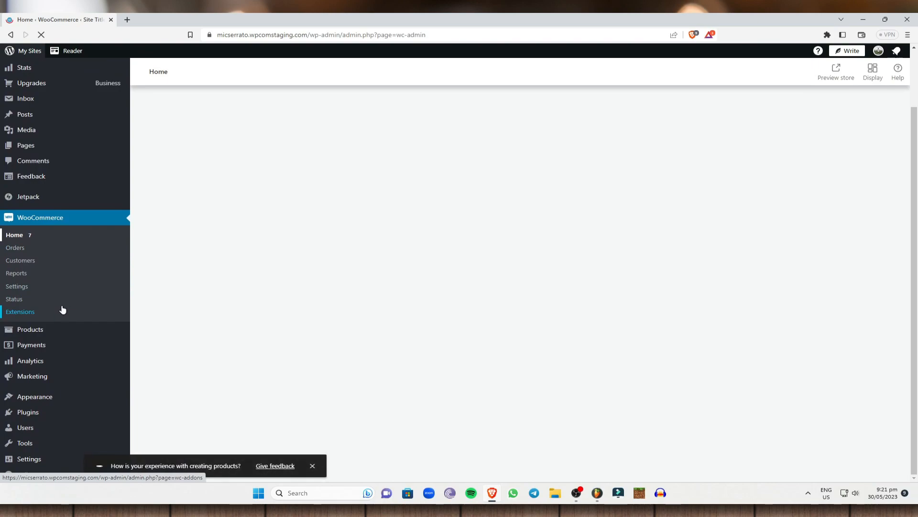
left_click(25, 249)
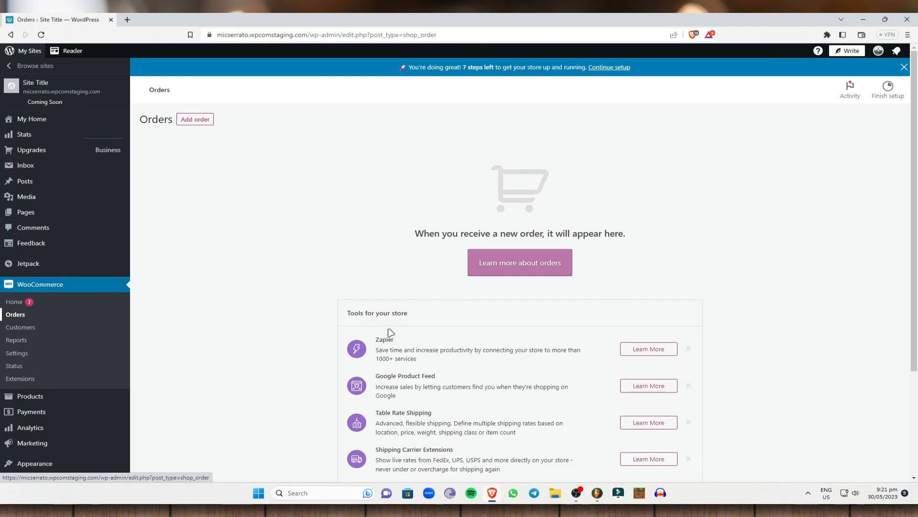
scroll(430, 287, "down", 1)
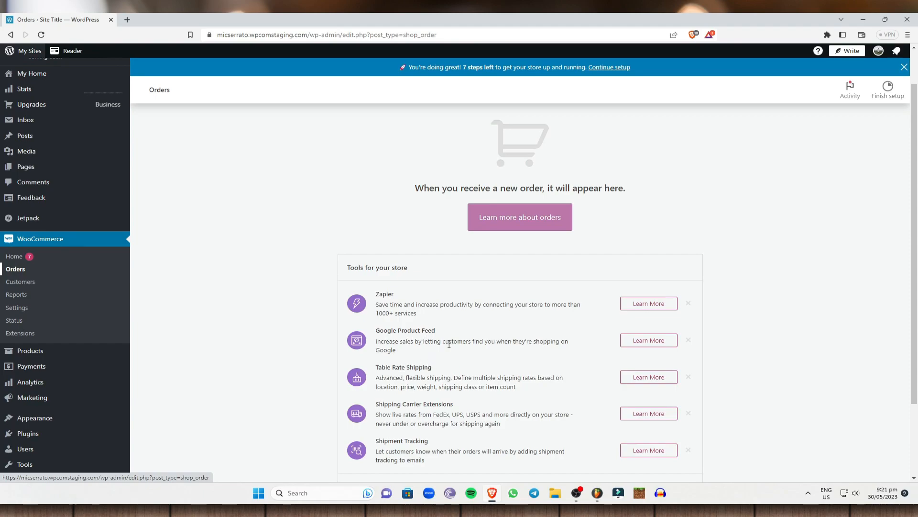
scroll(444, 343, "down", 1)
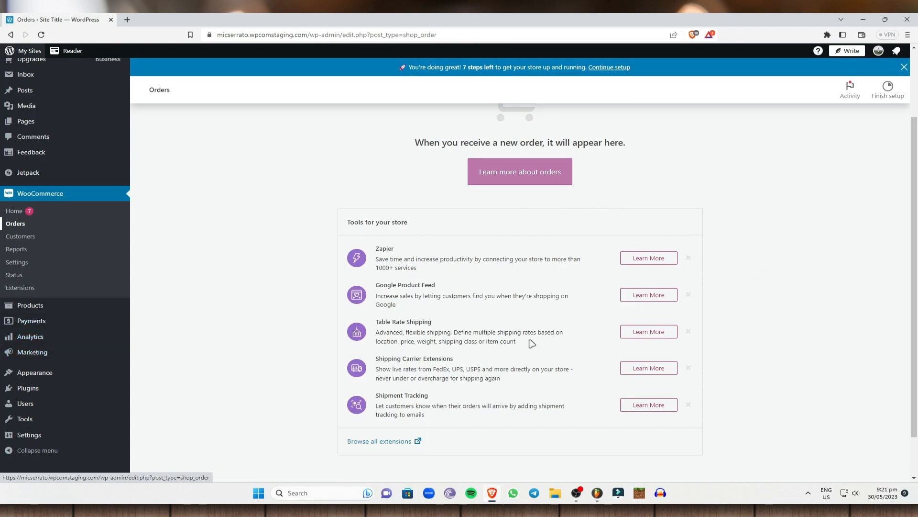
scroll(472, 225, "up", 2)
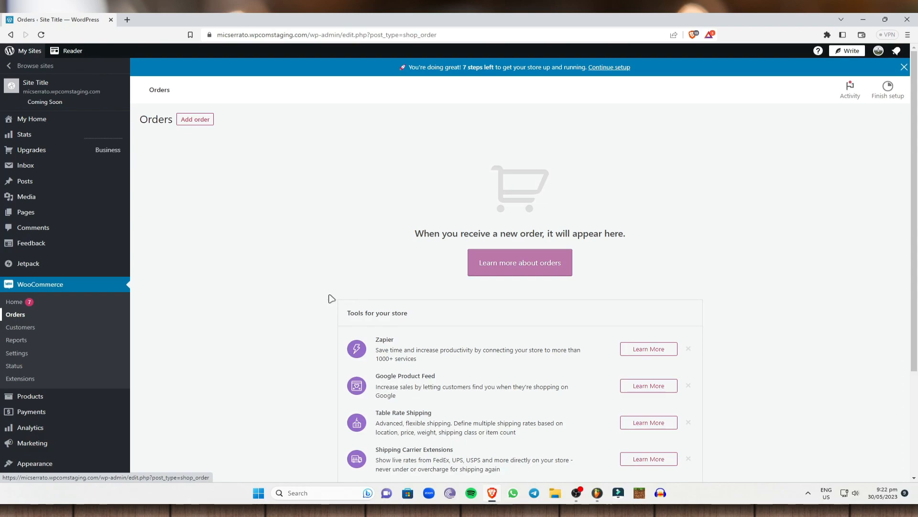
Go to the store's product list, start a new product and name it Product1
left_click(49, 397)
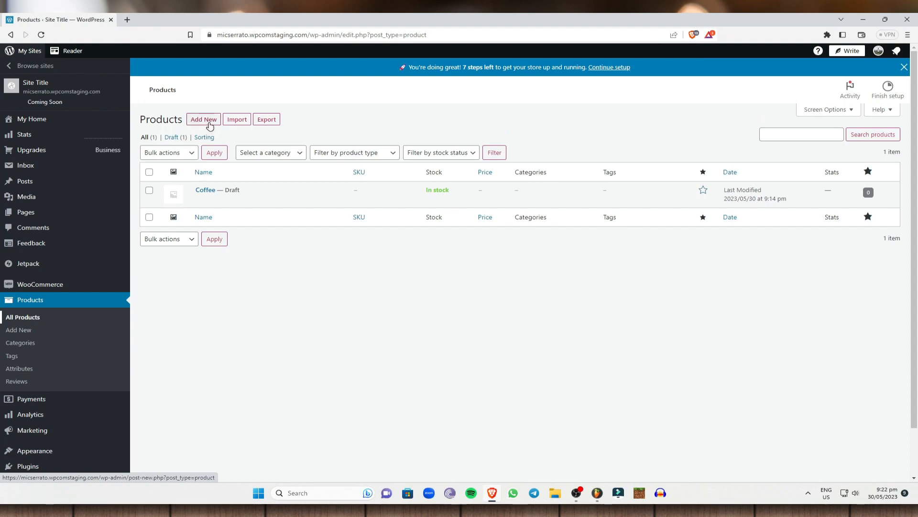
left_click(149, 172)
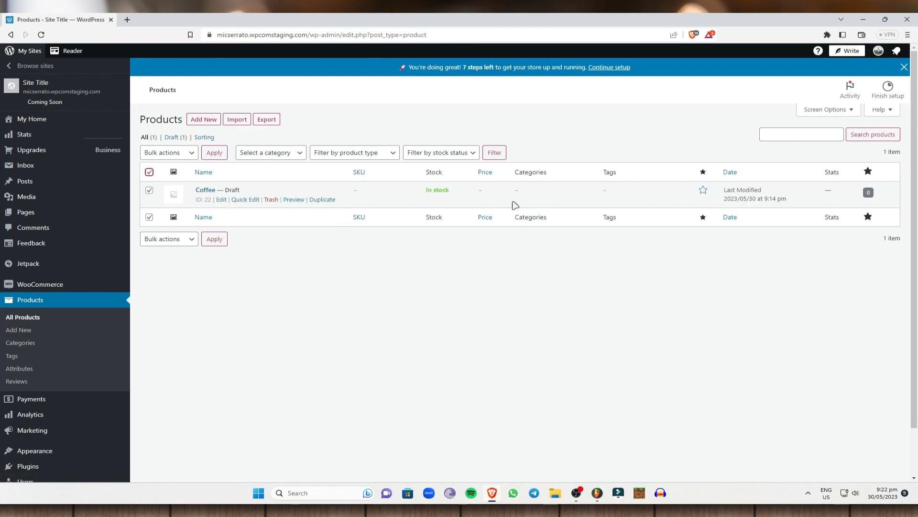
left_click(149, 172)
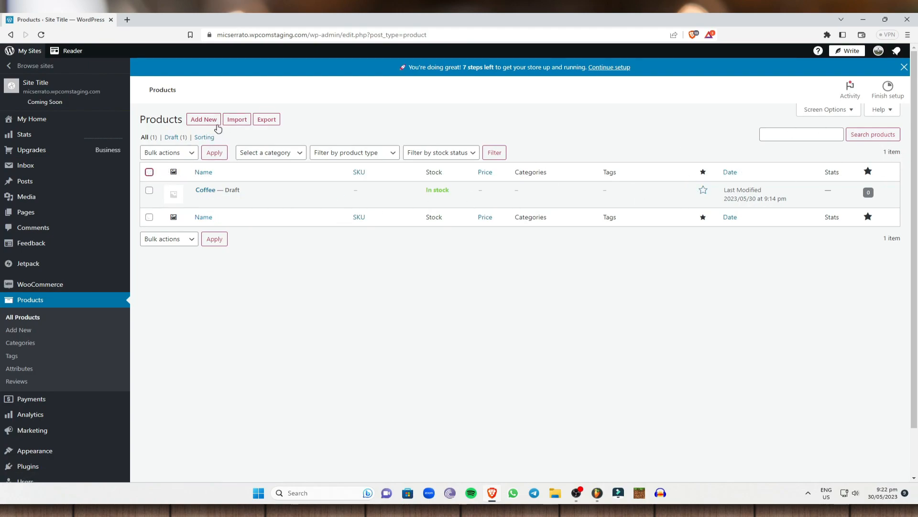
left_click(215, 124)
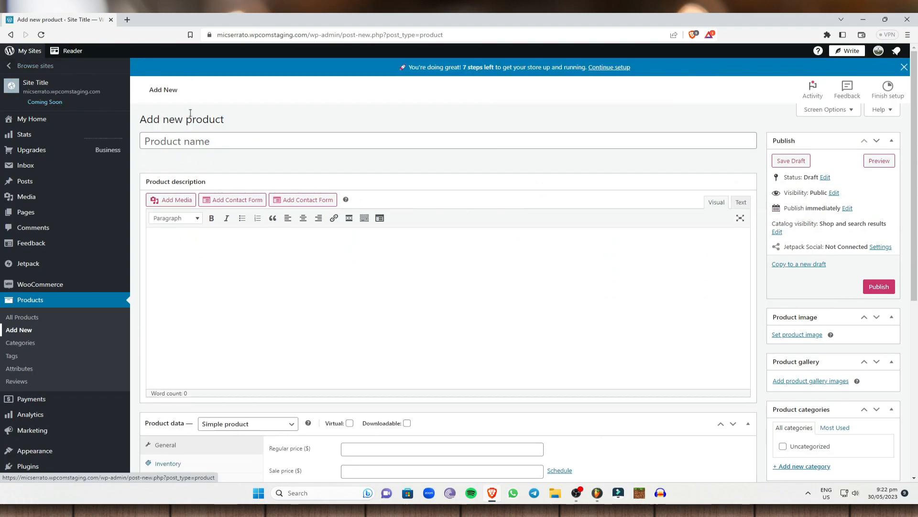
left_click(225, 141)
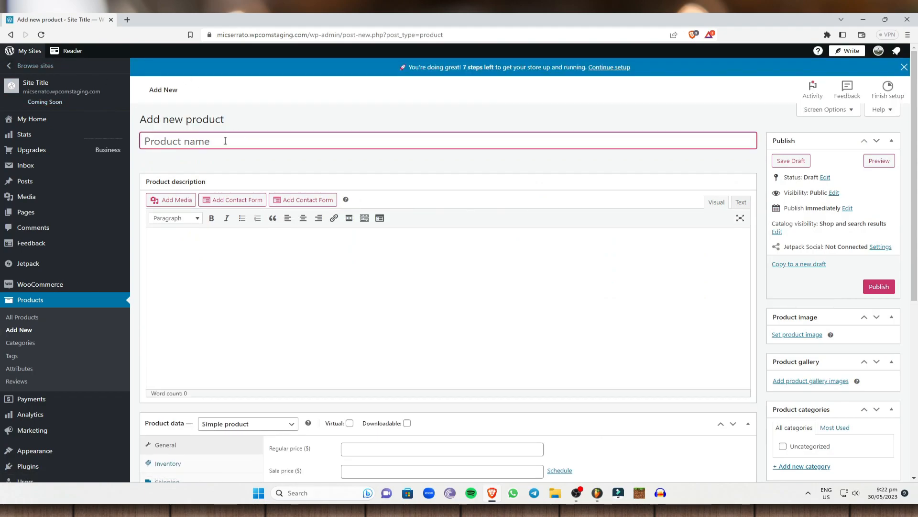
type("Product1")
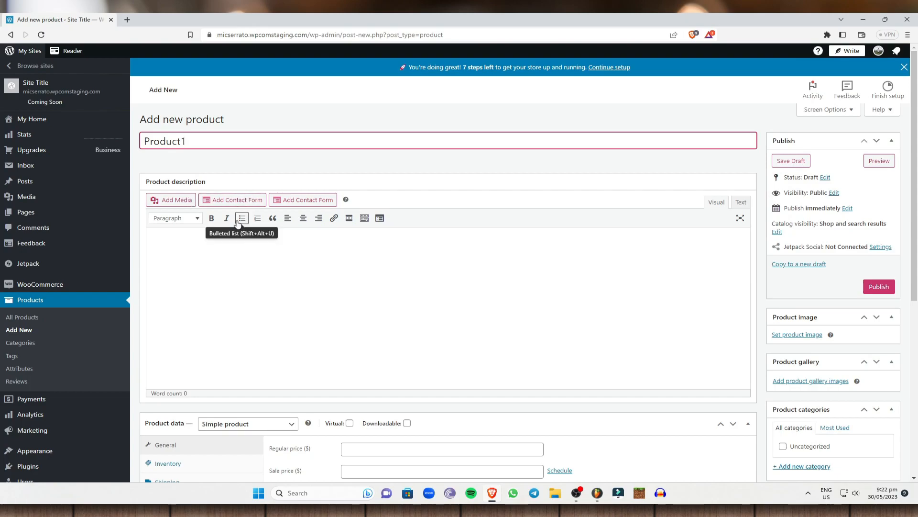
Upload final.png from the Screenshots folder as media for the product description
left_click(176, 203)
left_click(508, 247)
scroll(574, 175, "down", 3)
mouse_move(638, 105)
left_mouse_down()
mouse_move(635, 129)
mouse_move(633, 93)
left_mouse_up()
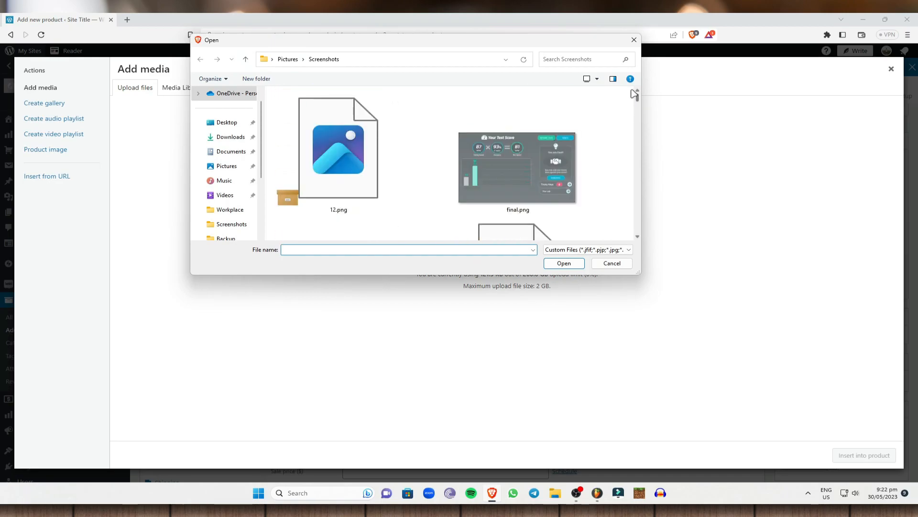
left_click(533, 163)
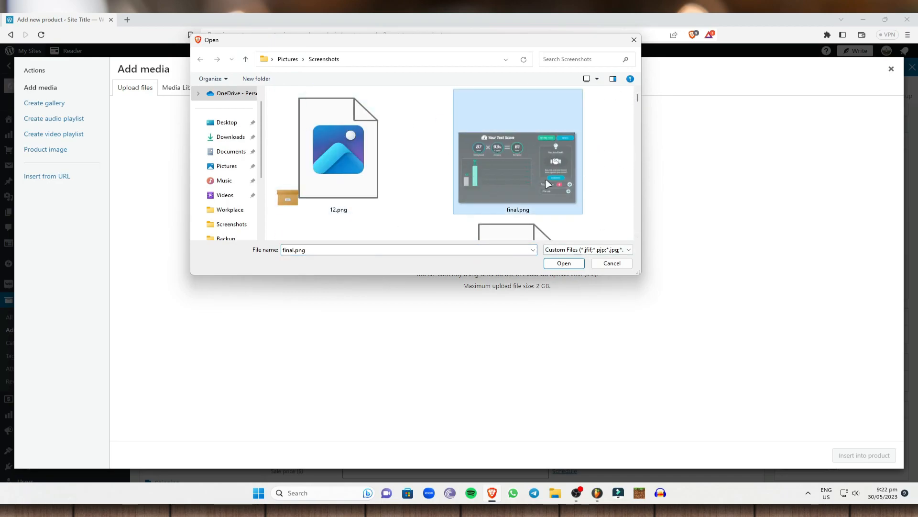
left_click(579, 263)
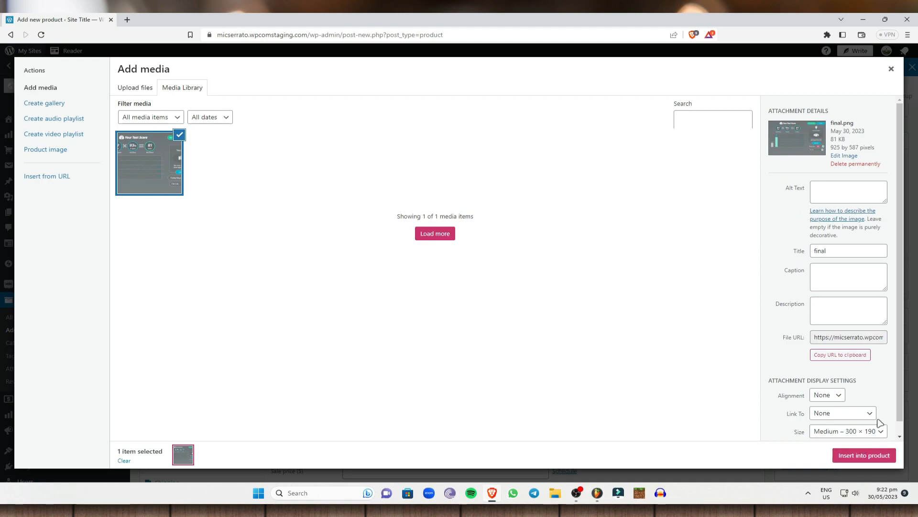
Title the uploaded image Product1 and enter "descitpion" as its description
double_click(841, 247)
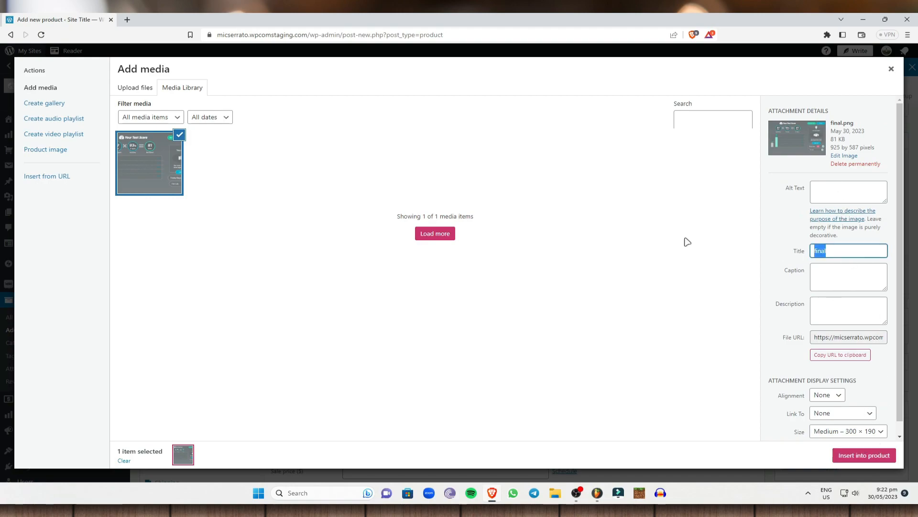
type("Product1")
left_click(842, 278)
left_click(836, 310)
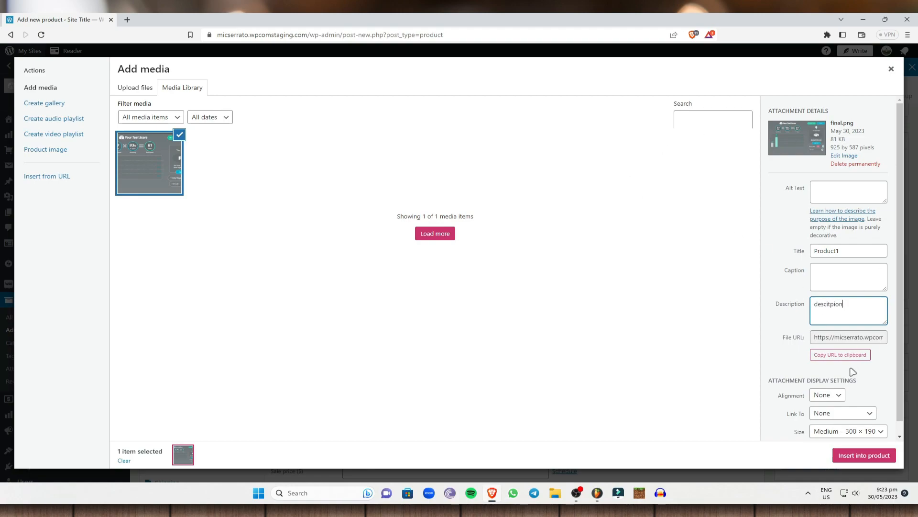
Check the image's display options, keeping alignment and link at None and size at Medium – 300 × 190, and insert it into the product description
scroll(860, 383, "down", 1)
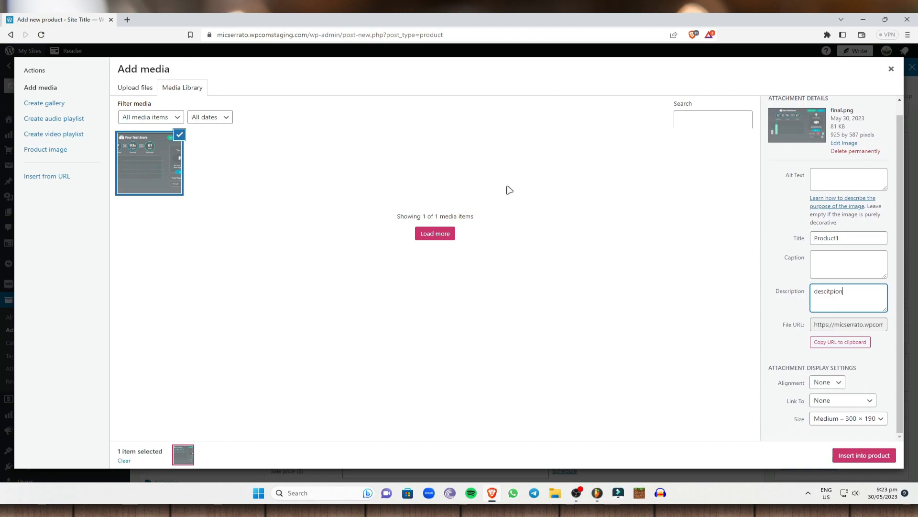
left_click(842, 383)
left_click(842, 385)
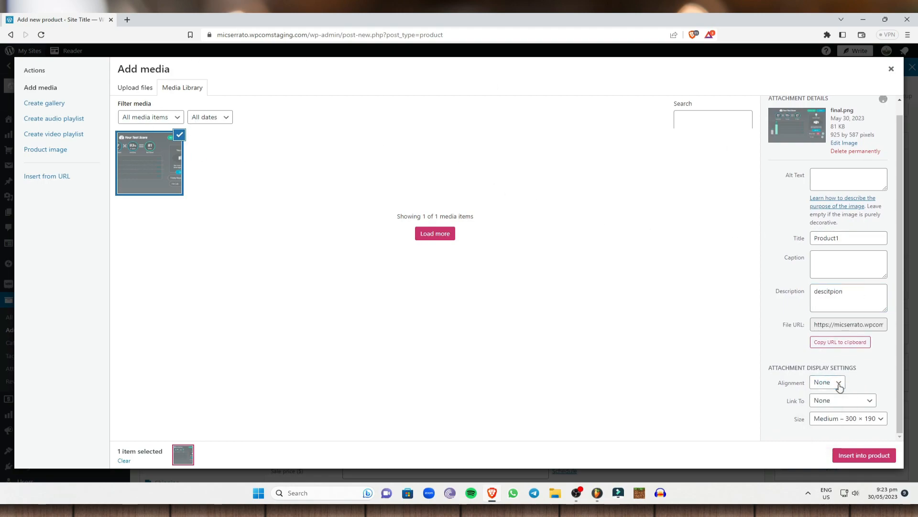
left_click(858, 400)
left_click(857, 402)
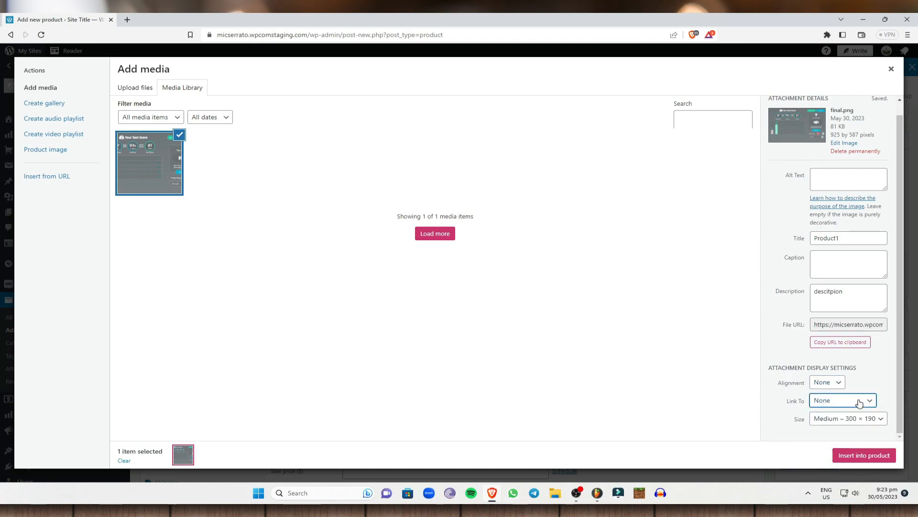
left_click(874, 420)
left_click(869, 419)
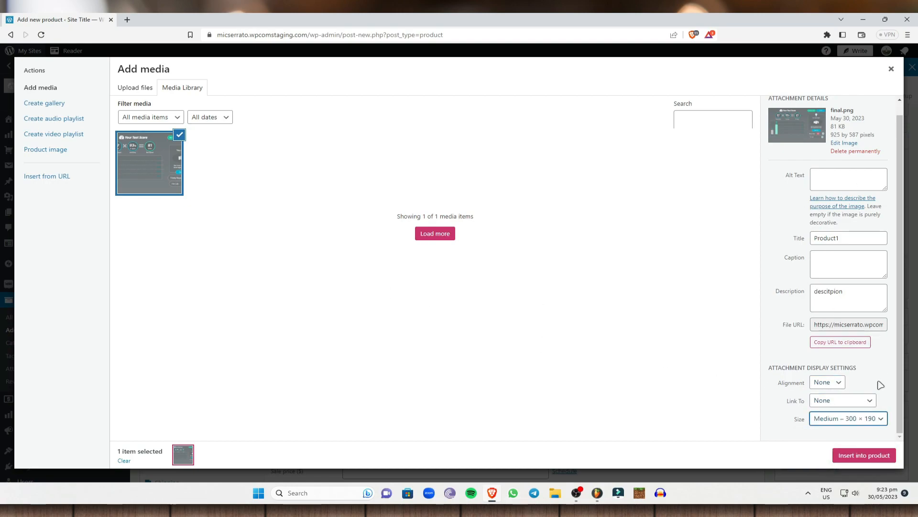
left_click(867, 457)
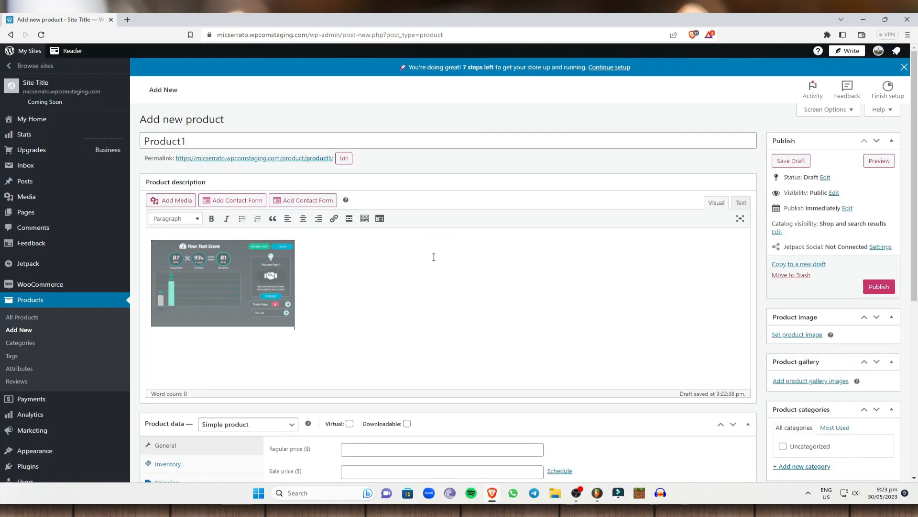
Set the product's regular price to $2 and its sale price to $1 in the product data
scroll(434, 256, "down", 2)
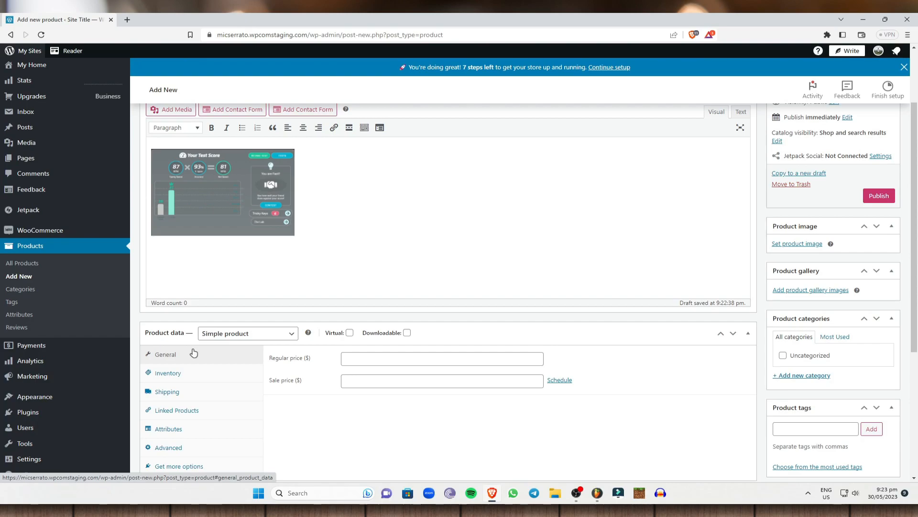
left_click(353, 360)
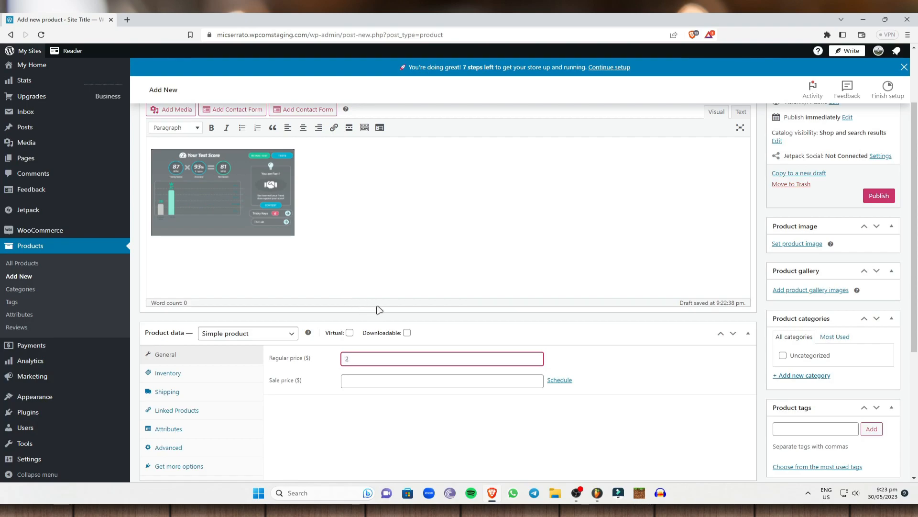
left_click(550, 326)
scroll(533, 370, "down", 2)
scroll(517, 361, "up", 4)
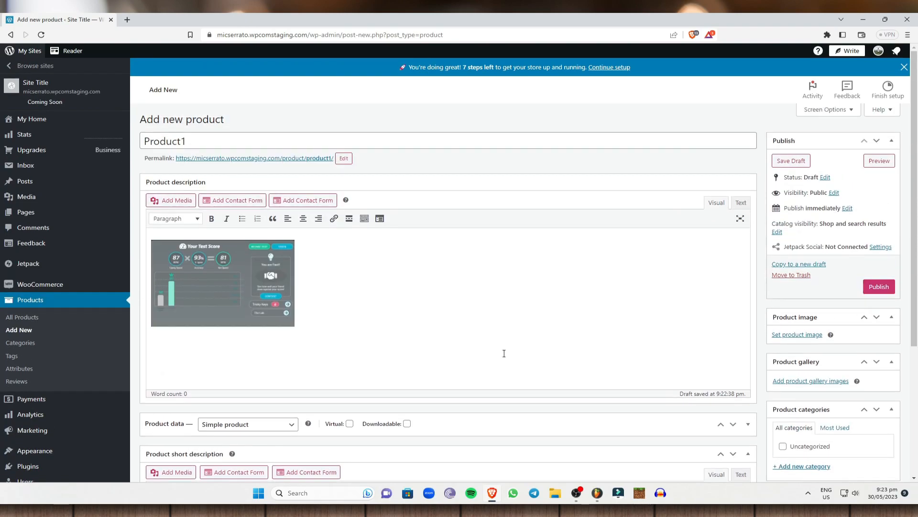
scroll(584, 362, "down", 1)
scroll(605, 384, "down", 3)
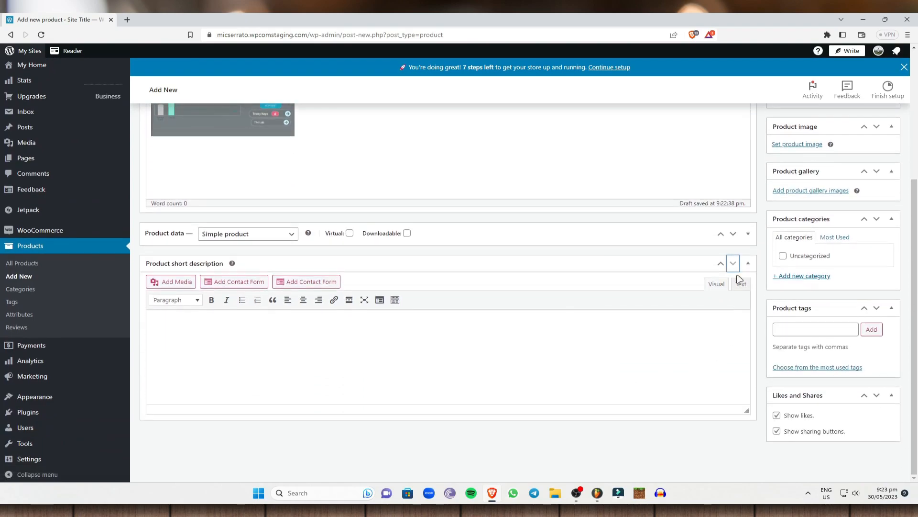
left_click(747, 346)
left_click(355, 259)
type("2")
left_click(360, 281)
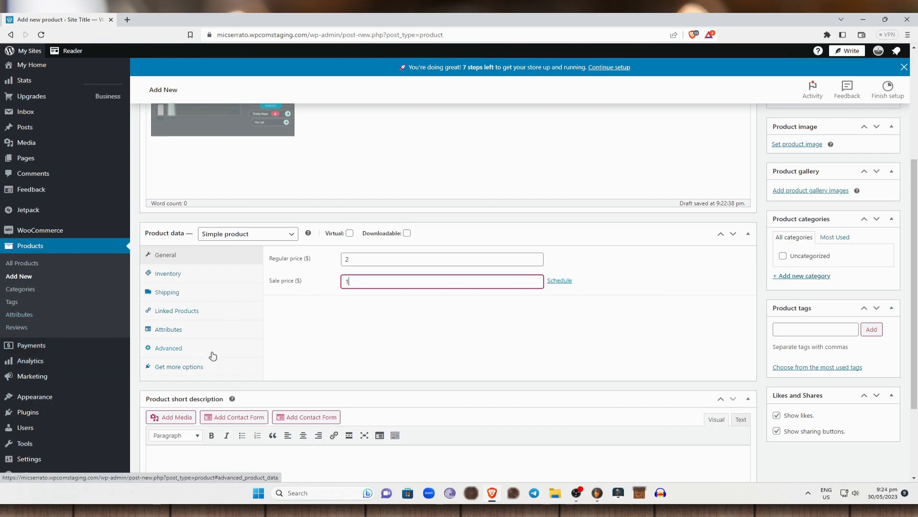
Turn on stock quantity tracking in the product's inventory data and set the quantity to 10
left_click(159, 279)
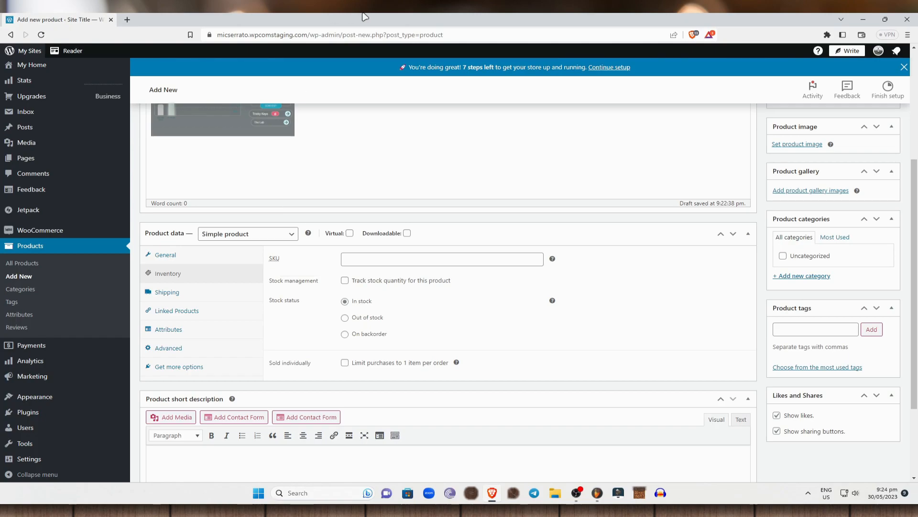
left_click(345, 280)
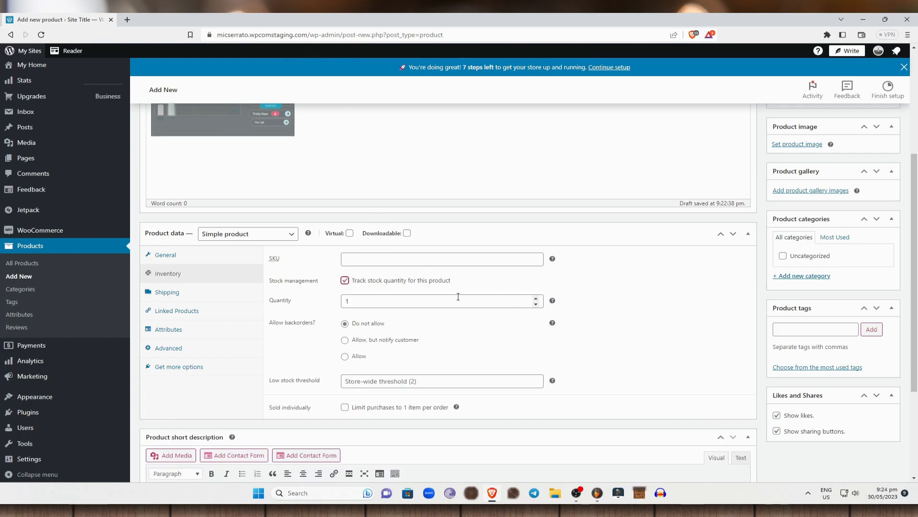
scroll(335, 239, "up", 3)
scroll(246, 338, "down", 3)
double_click(375, 301)
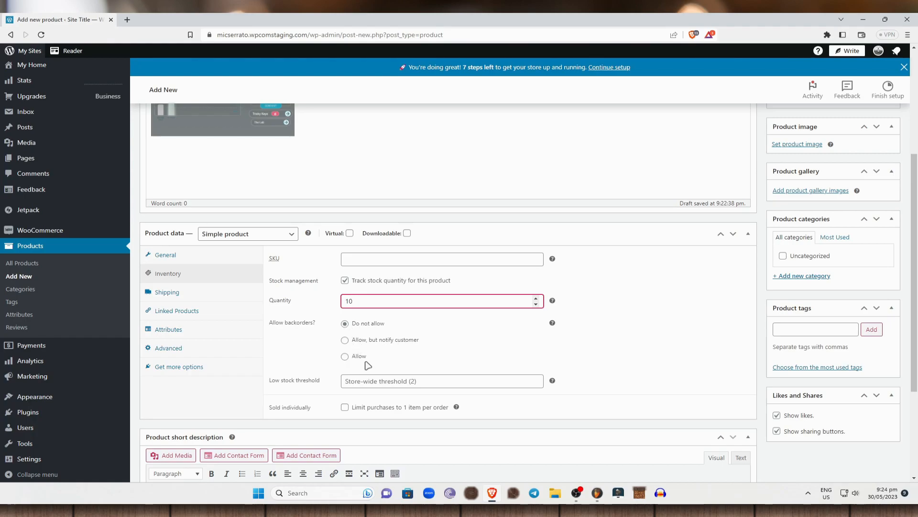
Set backorders to Do not allow and the low stock threshold to 1
left_click(354, 340)
left_click(345, 324)
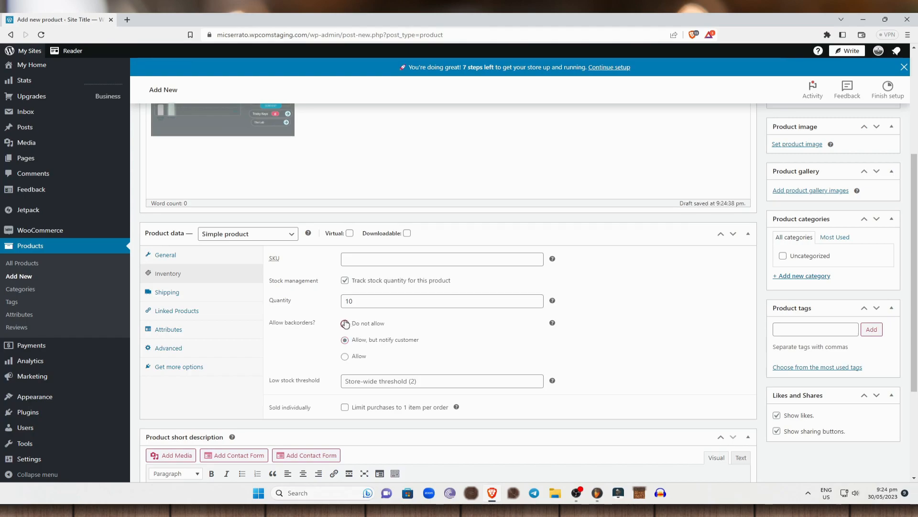
scroll(297, 335, "down", 2)
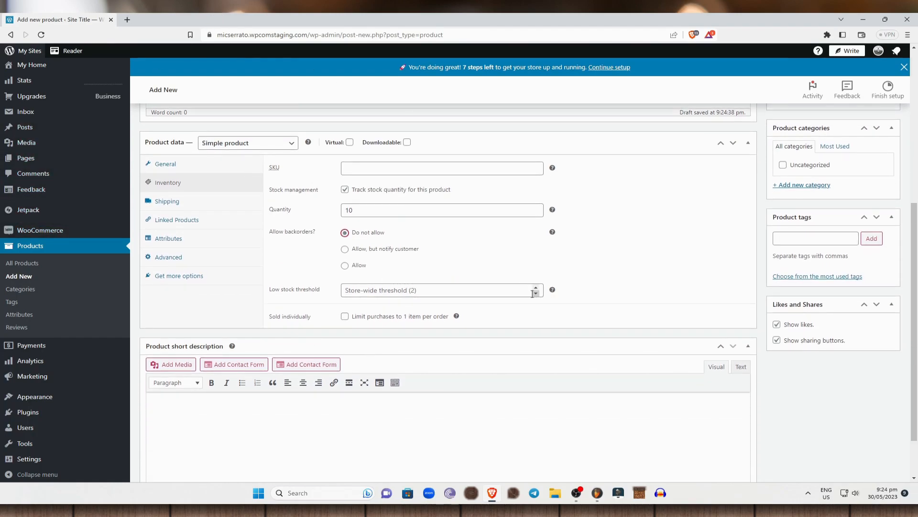
mouse_move(553, 290)
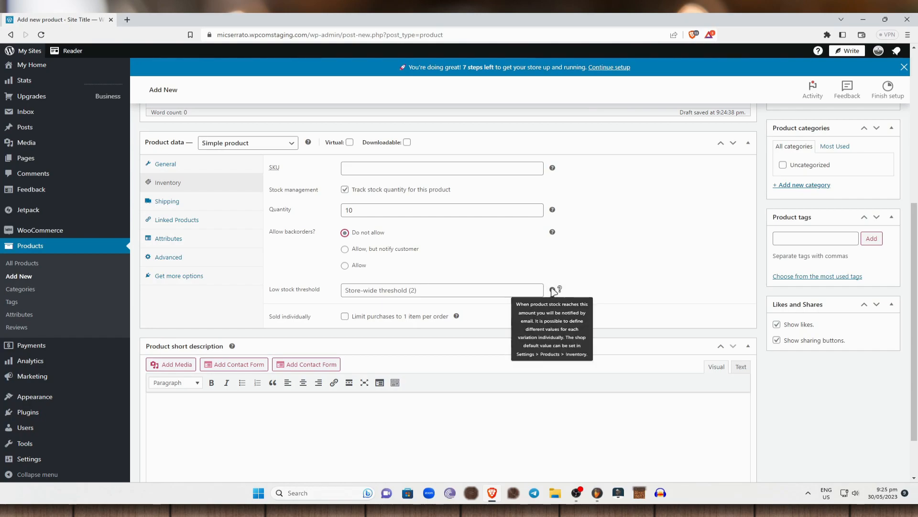
left_click(536, 290)
type("1")
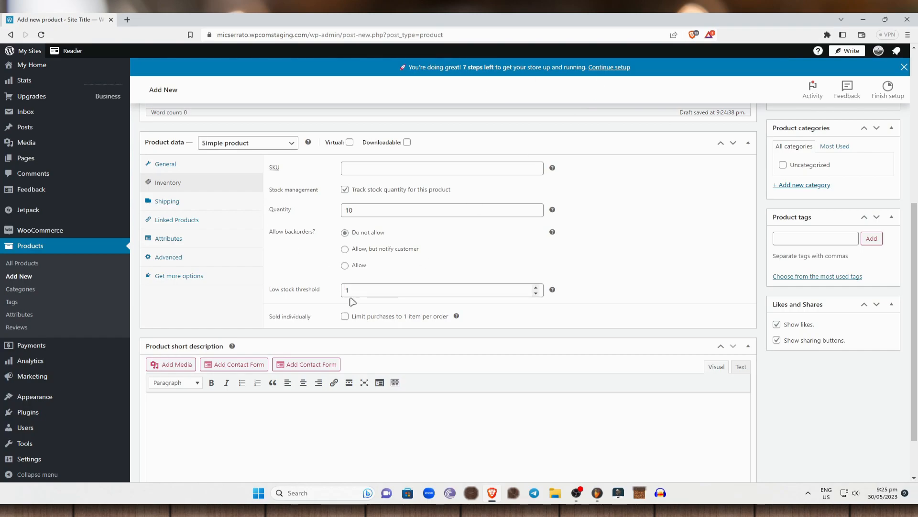
Leave the limit of 1 item per order off in the inventory data and set the product's shipping weight to 10 kg
left_click(344, 317)
left_click(344, 316)
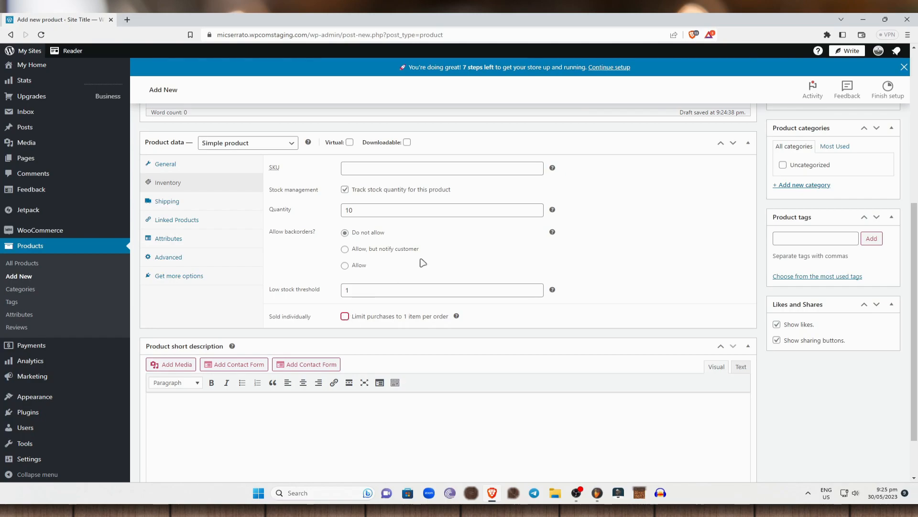
left_click(219, 201)
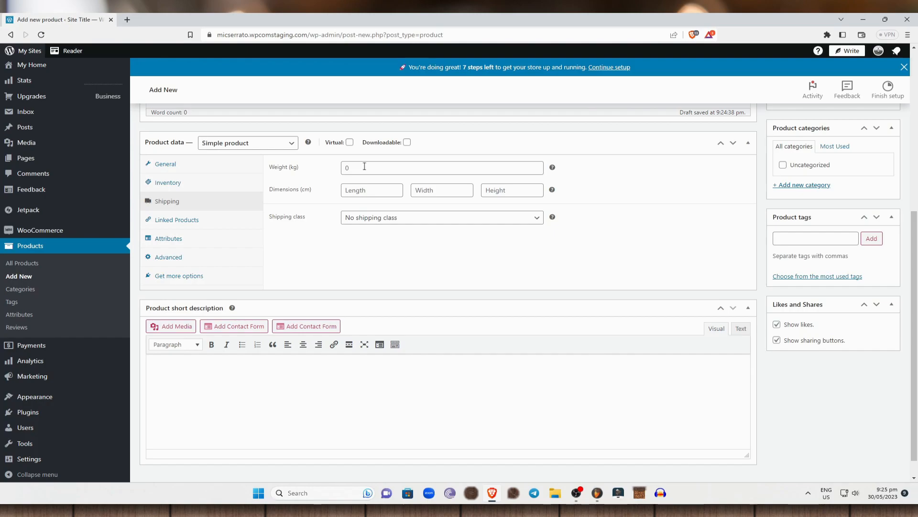
left_click(291, 143)
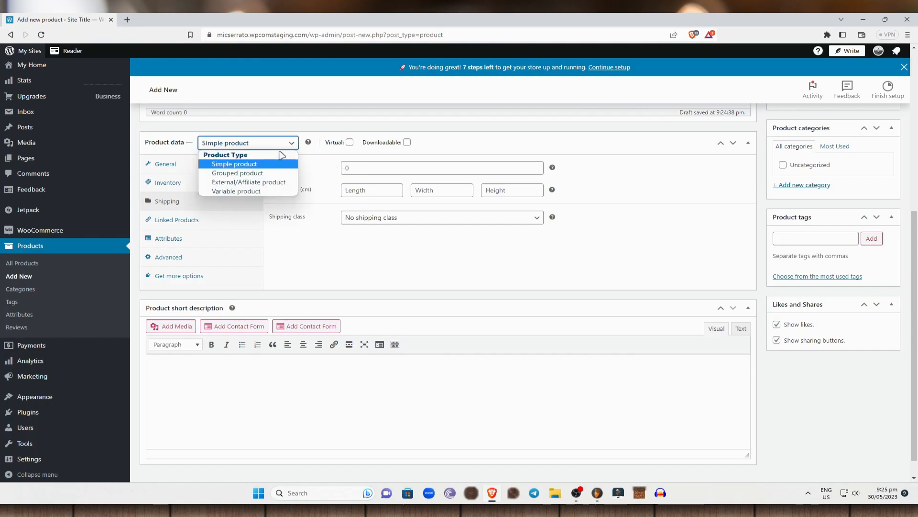
left_click(290, 144)
left_click(372, 165)
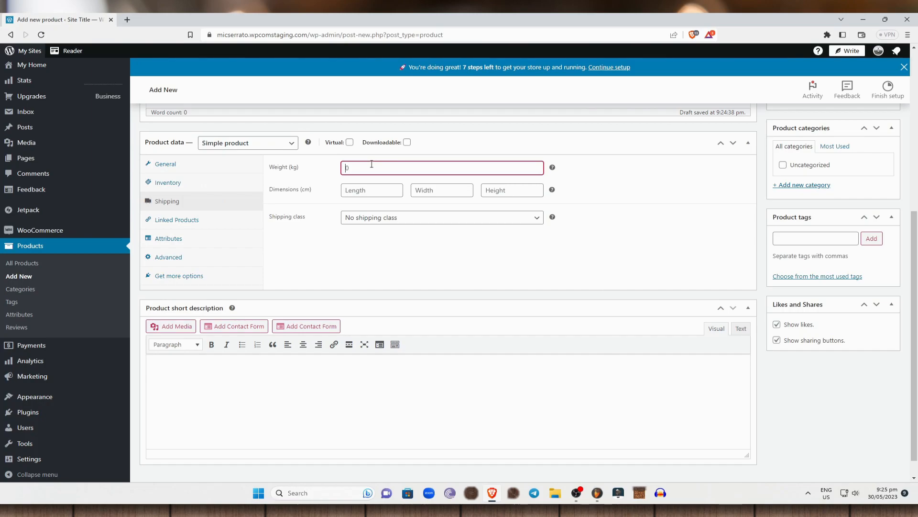
Set the product's length, width and height to 5 cm each and keep the shipping class at No shipping class
left_click(384, 191)
type("5")
left_click(438, 190)
type("5")
left_click(530, 185)
type("5")
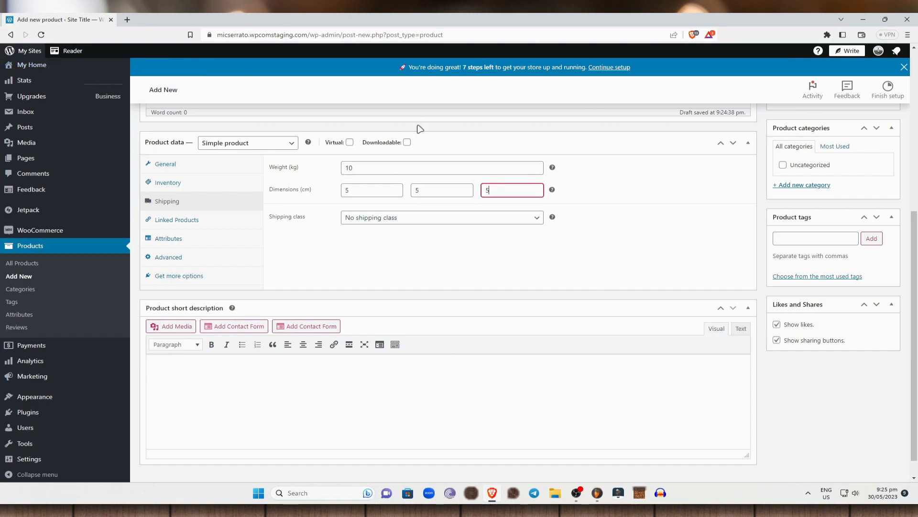
left_click(534, 220)
left_click(376, 231)
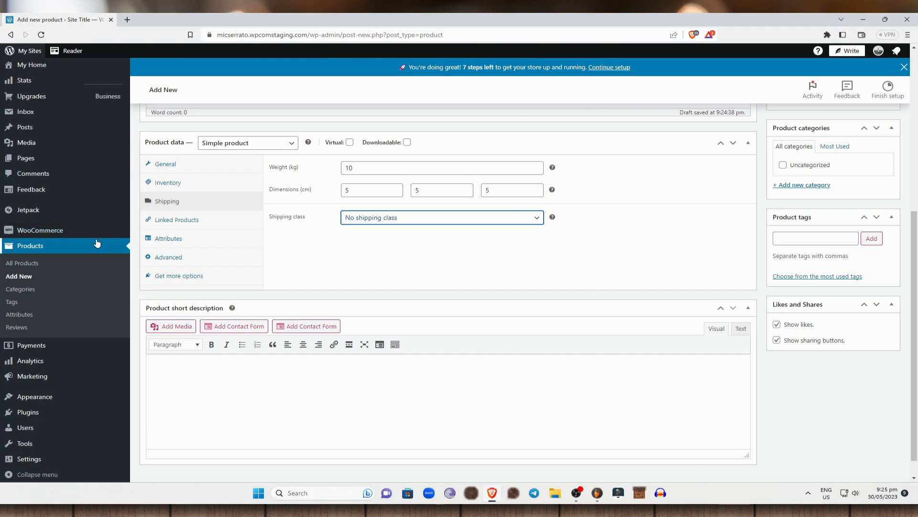
Examine the upsells and cross-sells options in the product's linked products data without adding any products
scroll(269, 220, "up", 5)
scroll(358, 205, "down", 4)
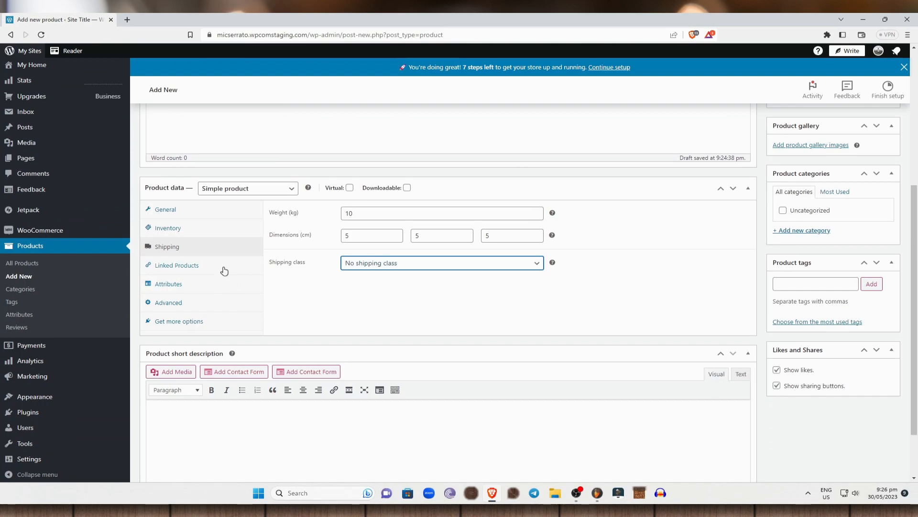
left_click(193, 266)
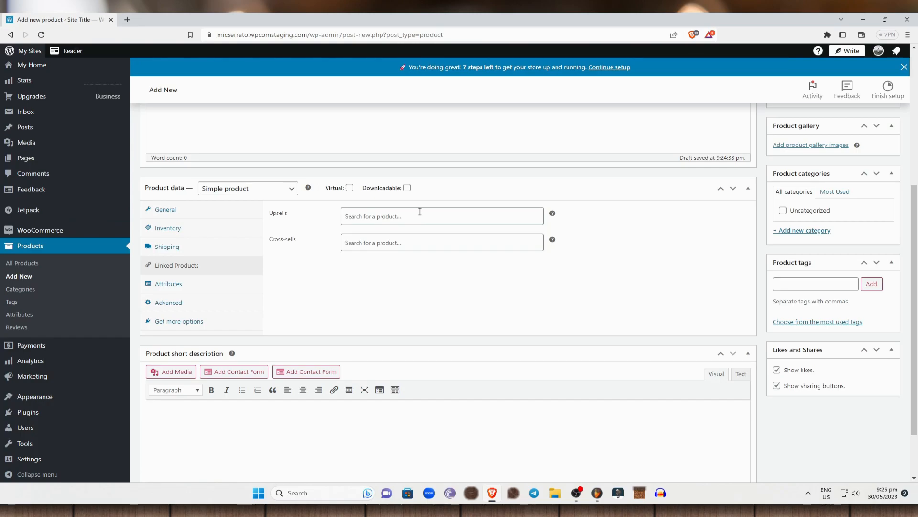
left_click(377, 219)
left_click(475, 268)
left_click(392, 240)
left_click(320, 254)
Add a second custom product attribute in the product data and name the first attribute yellow bag
left_click(187, 288)
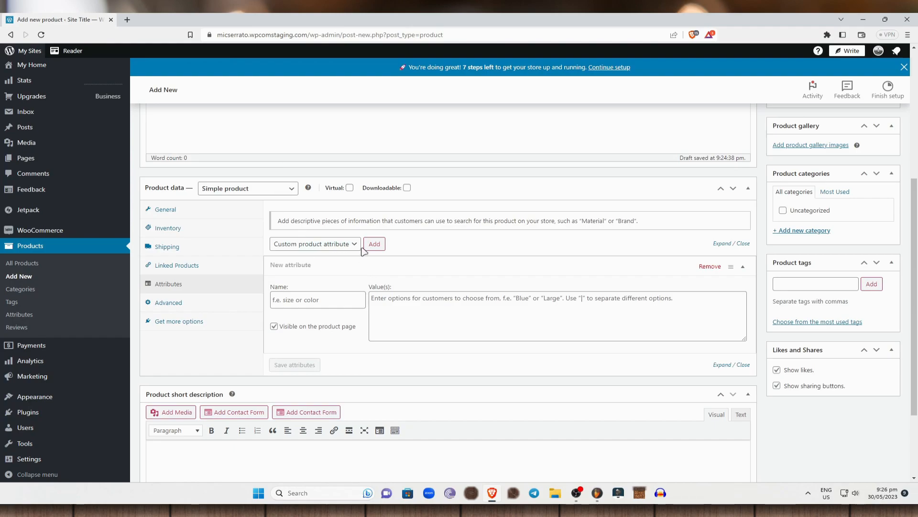
left_click(355, 245)
left_click(455, 242)
left_click(374, 244)
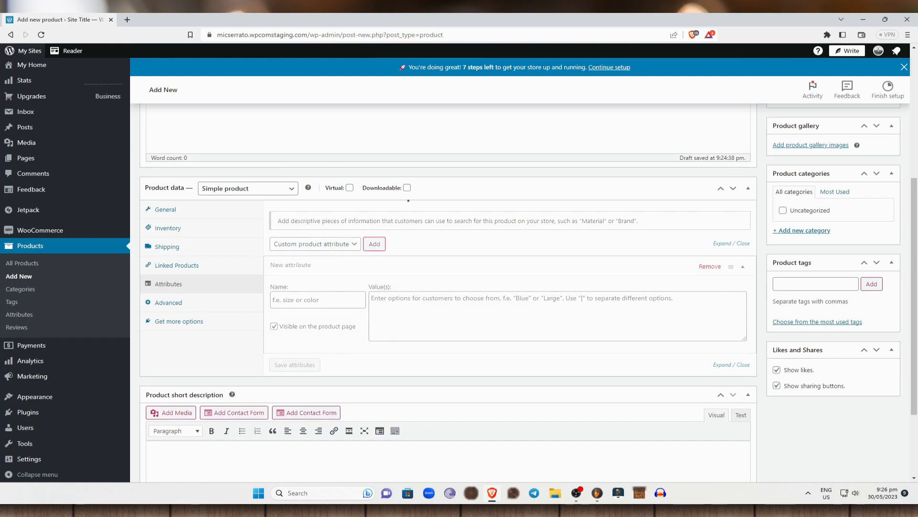
left_click(330, 299)
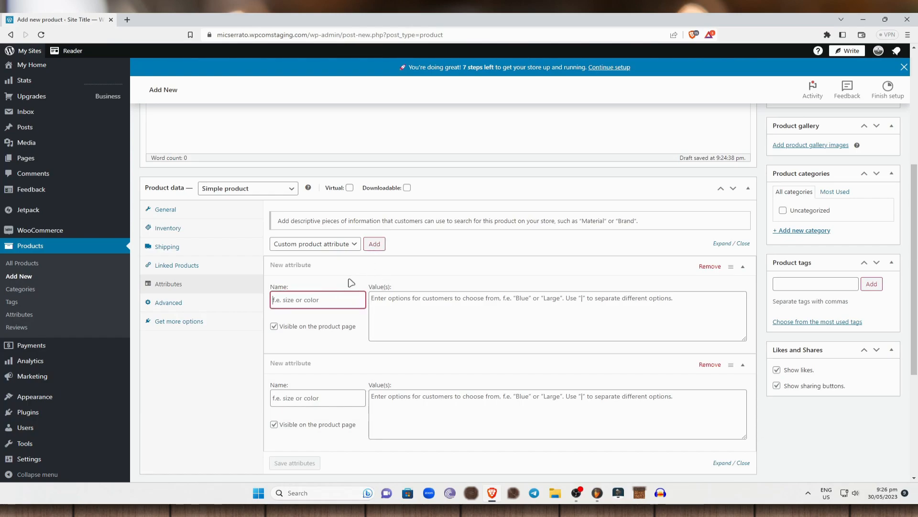
type("y;elloww bag")
Enter "yellow large," and "yellow small" on separate lines as the values of the yellow bag attribute
left_click(477, 318)
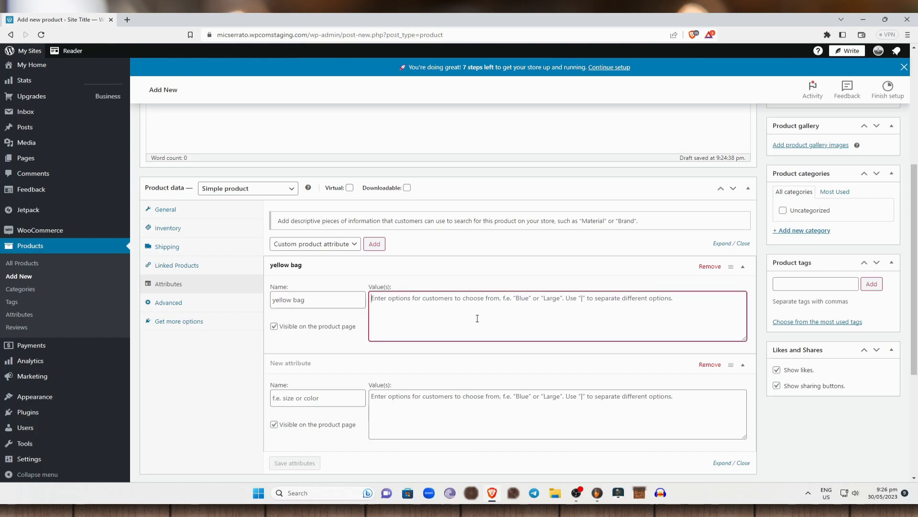
type("y")
key("BackSpace")
type("yellow")
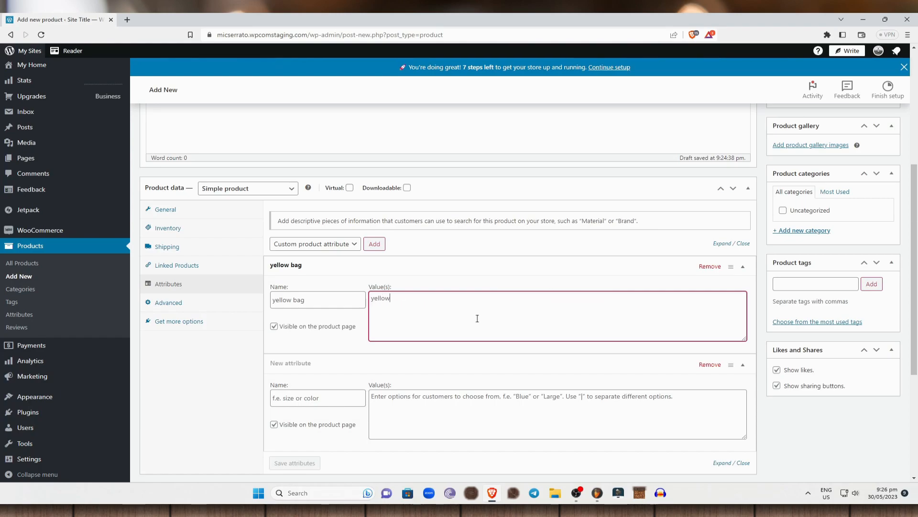
type(" large, yellow")
key("Return")
type("yellow small")
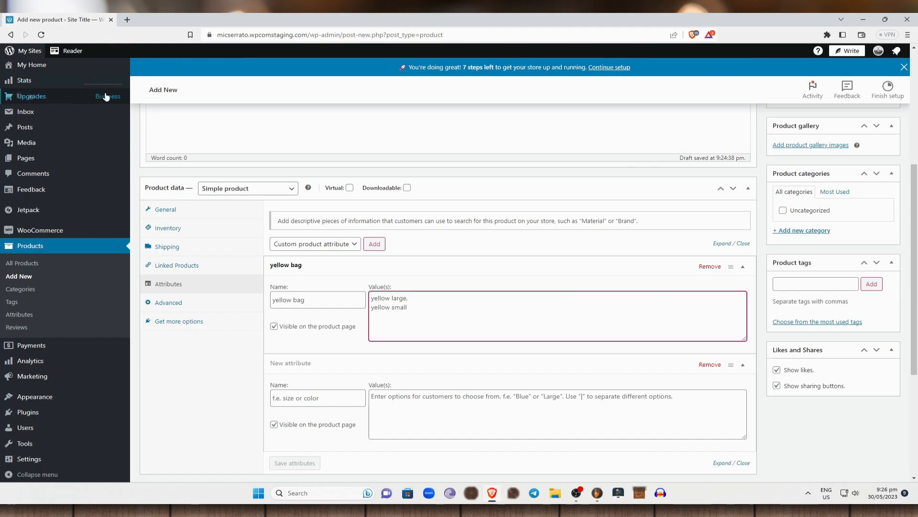
Check the product's advanced data settings and keep Enable reviews turned on
scroll(390, 328, "down", 4)
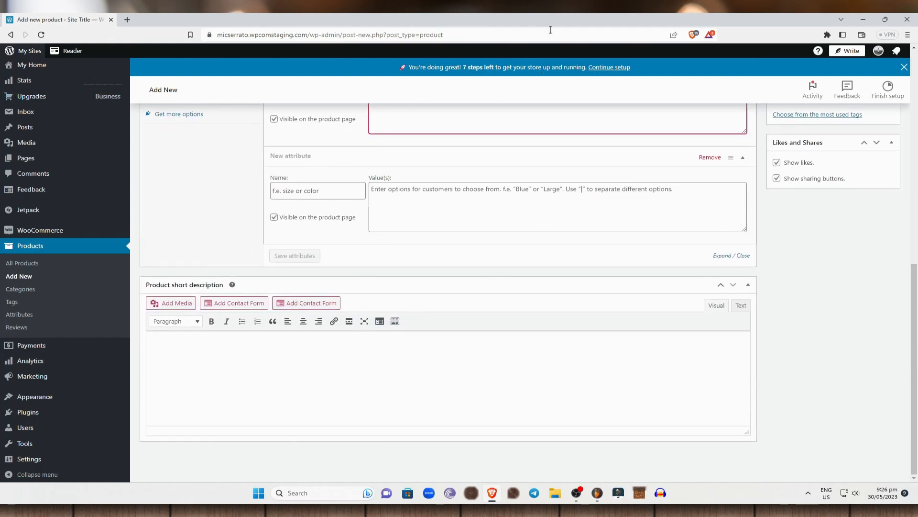
scroll(298, 249, "up", 3)
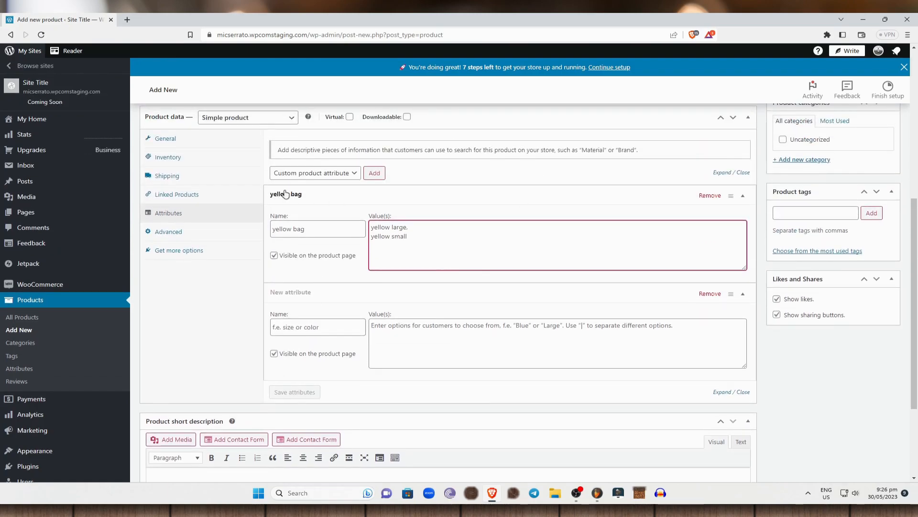
left_click(192, 232)
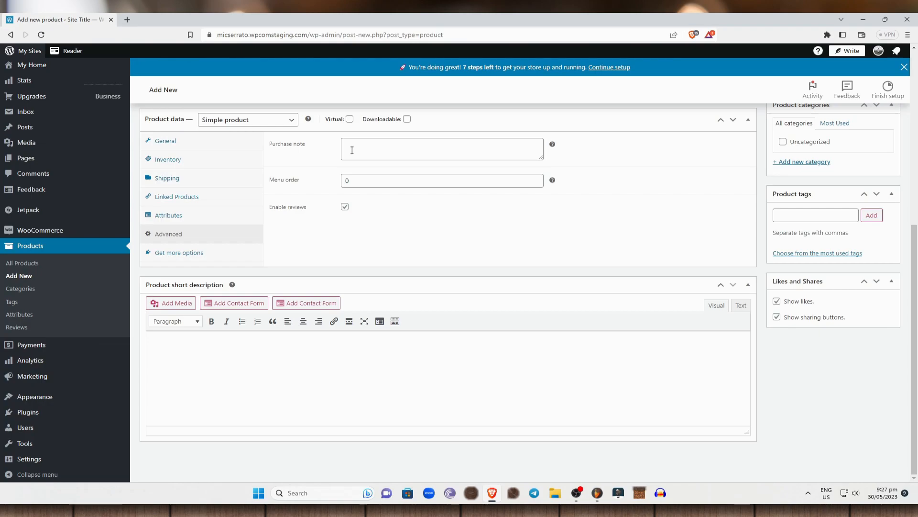
left_click(345, 209)
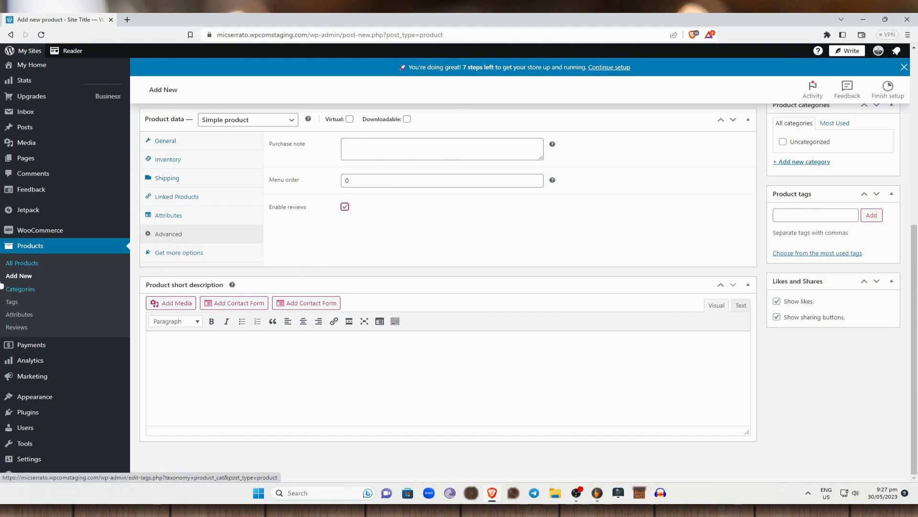
View the recommended extensions in the product data and open the full extensions catalogue in a new browser tab
left_click(188, 254)
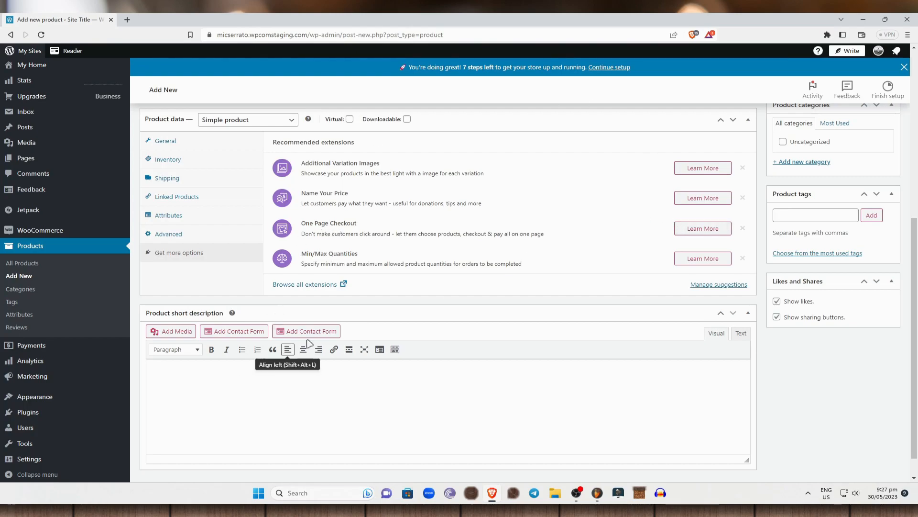
right_click(286, 287)
left_click(330, 296)
left_click(176, 18)
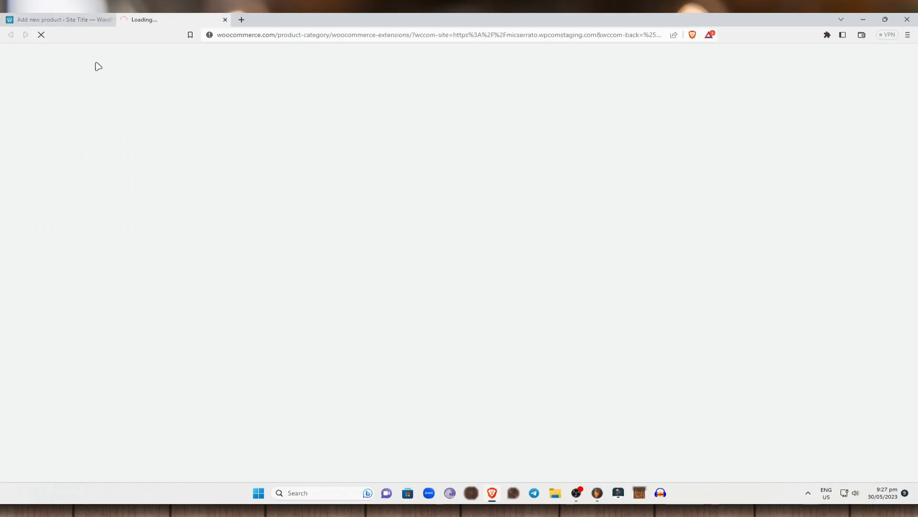
Browse the available extensions in the WooCommerce Extensions Store
left_click(87, 20)
left_click(178, 17)
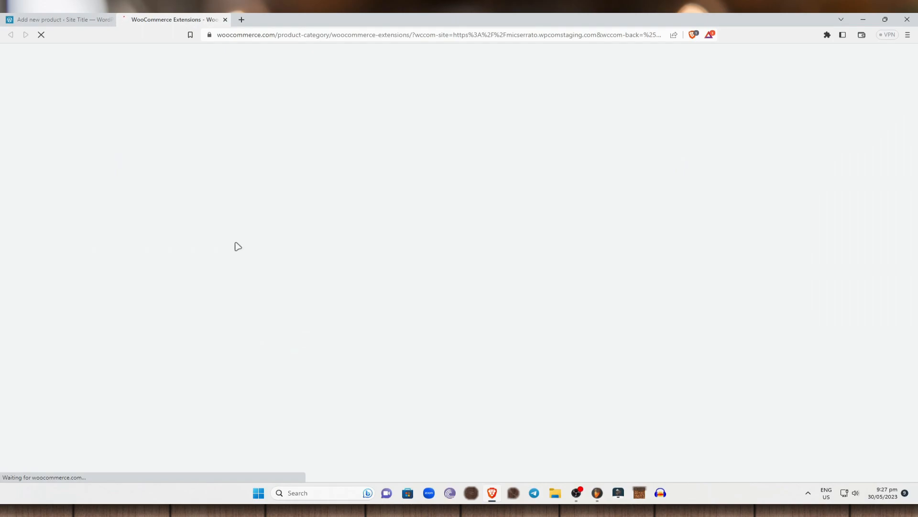
left_click(23, 18)
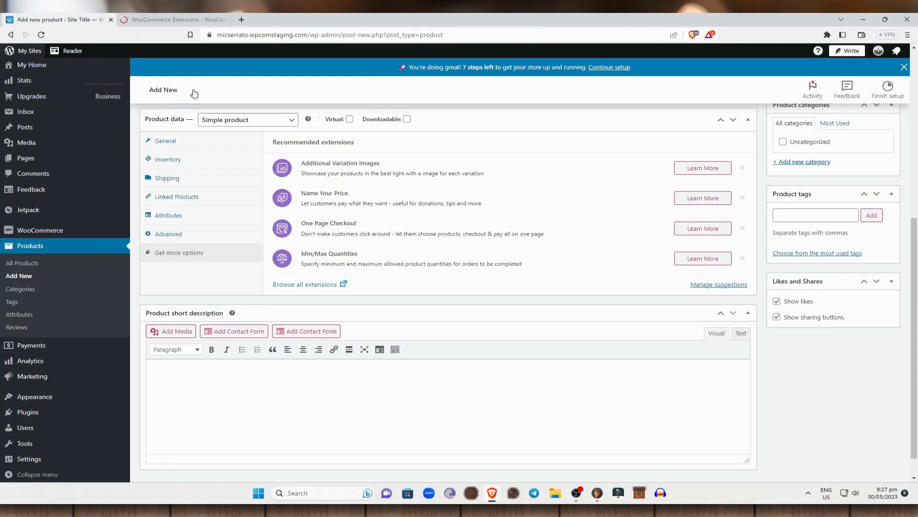
left_click(41, 34)
left_click(531, 87)
left_click(178, 19)
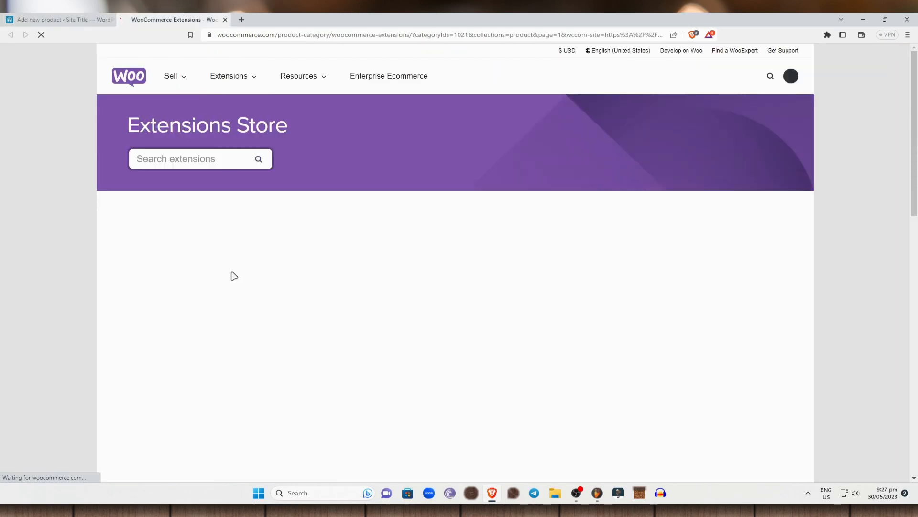
scroll(445, 244, "down", 6)
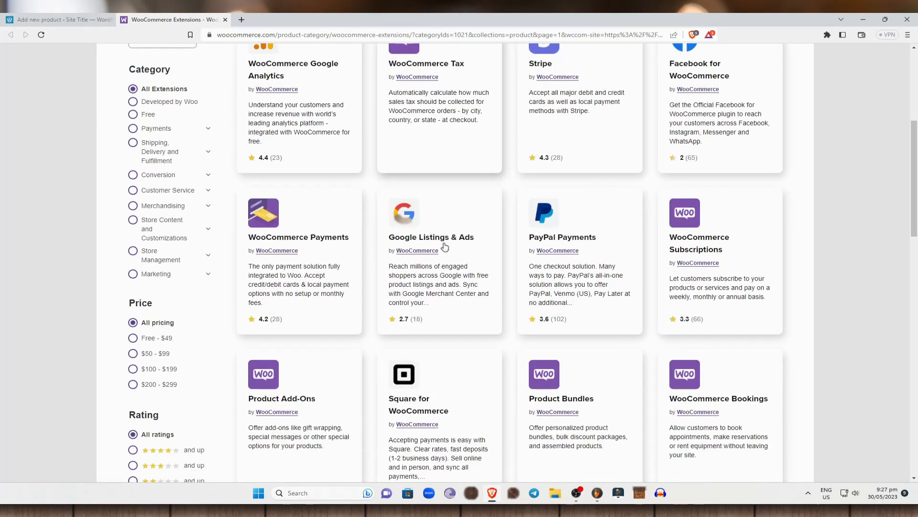
scroll(416, 266, "up", 2)
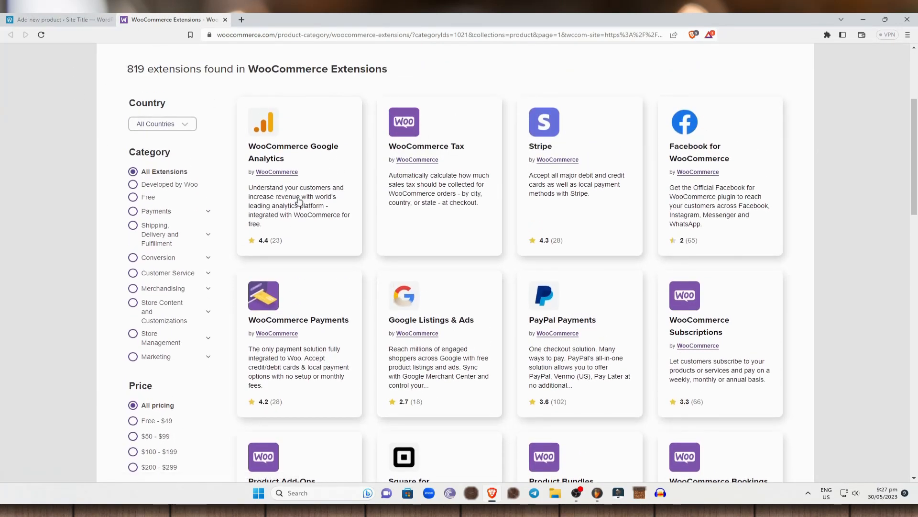
Return to the Add new product page and publish Product1
left_click(62, 19)
scroll(785, 273, "down", 1)
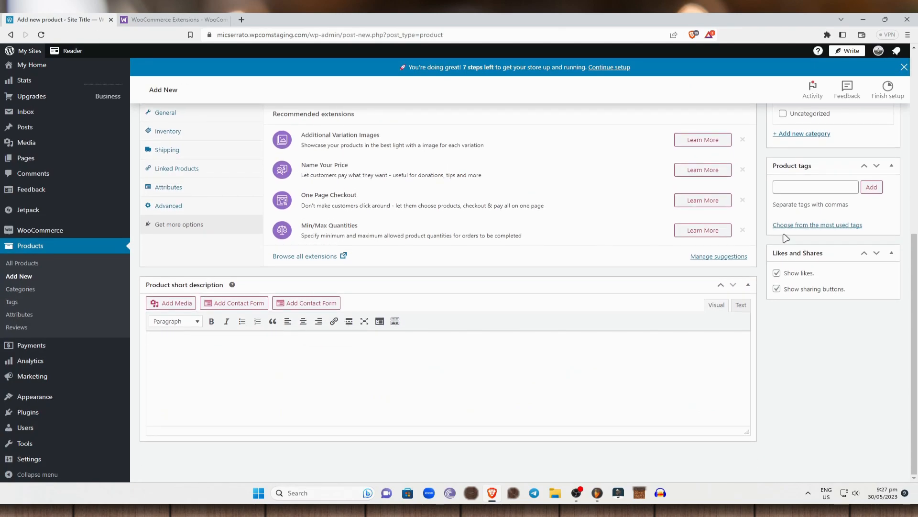
scroll(519, 259, "up", 5)
scroll(597, 247, "up", 2)
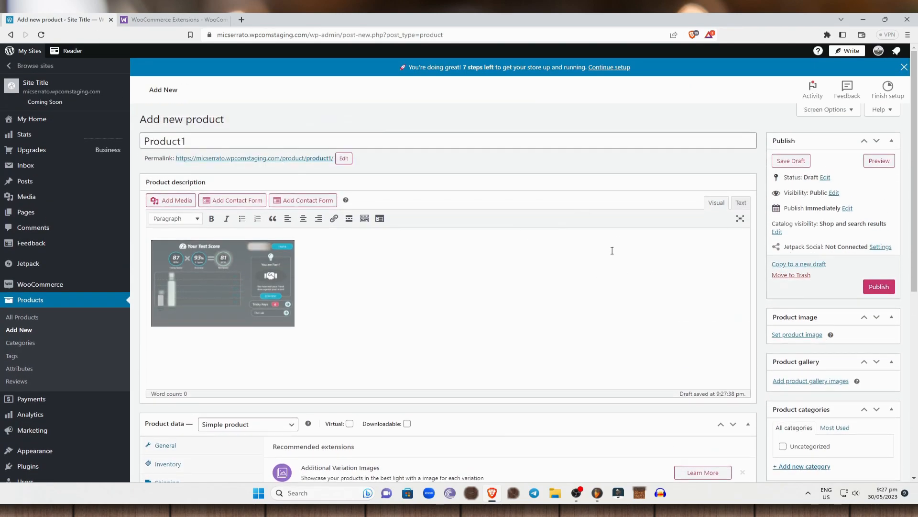
left_click(879, 286)
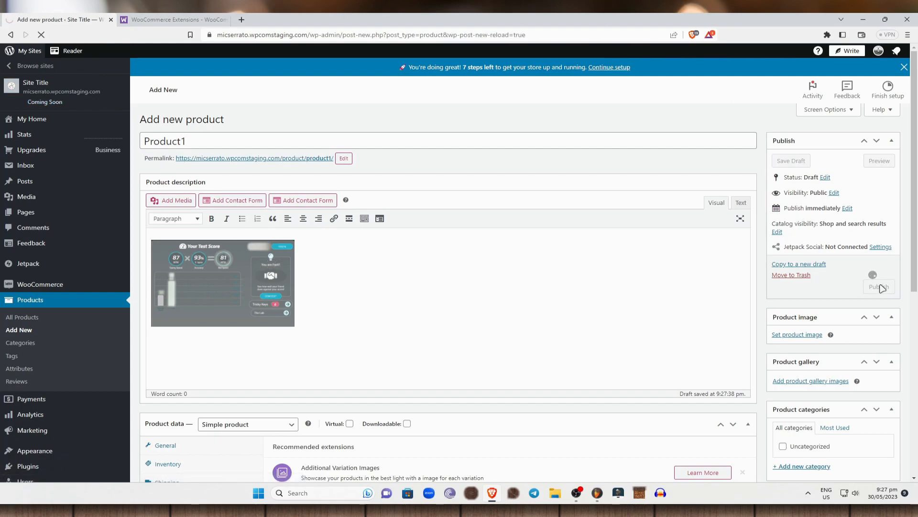
Check the published product's shipping data, then mark the product as Virtual and leave Downloadable off
mouse_move(1, 263)
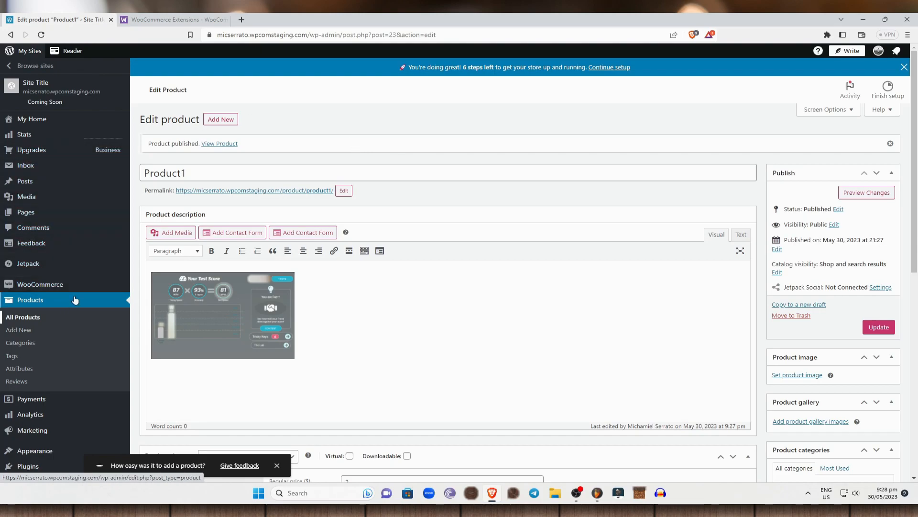
scroll(258, 311, "down", 5)
left_click(199, 243)
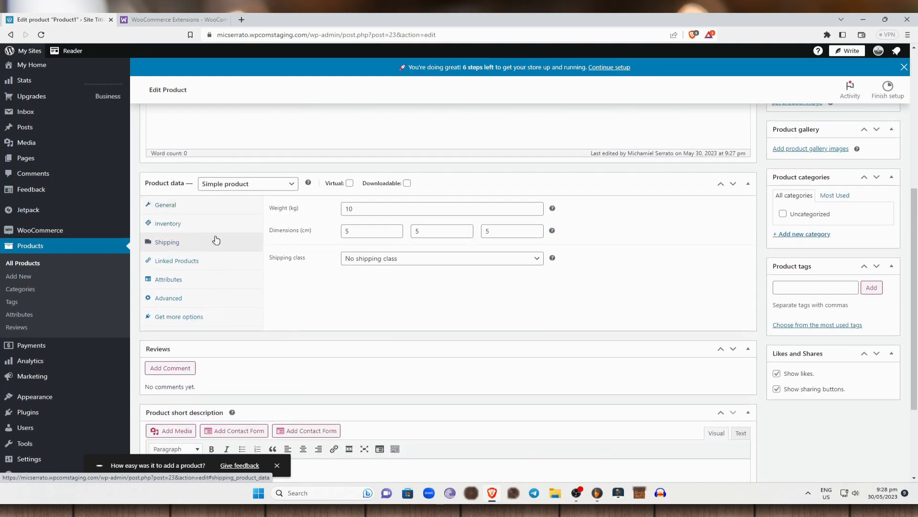
left_click(350, 183)
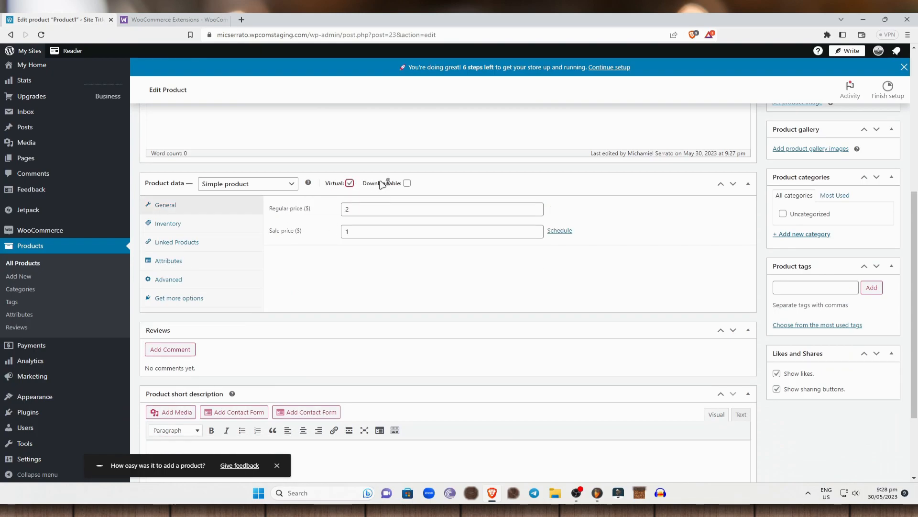
left_click(407, 183)
left_click(407, 183)
scroll(357, 306, "down", 2)
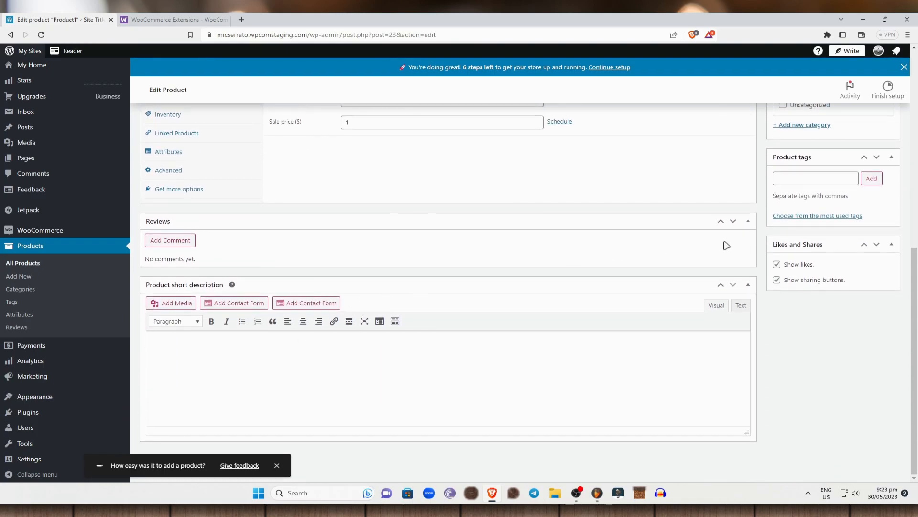